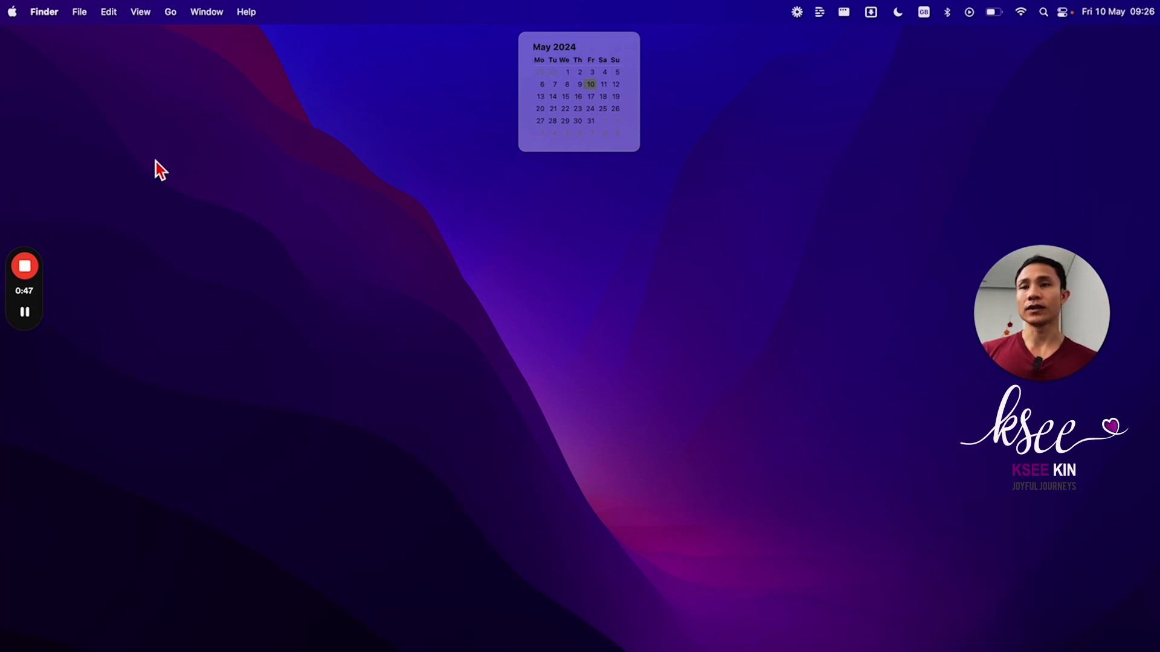
- In Finder Preferences' General tab, turn External disks and Hard disks on and off again, then view Sidebar settings
{"action": "left_click", "coordinate": [47, 12]}
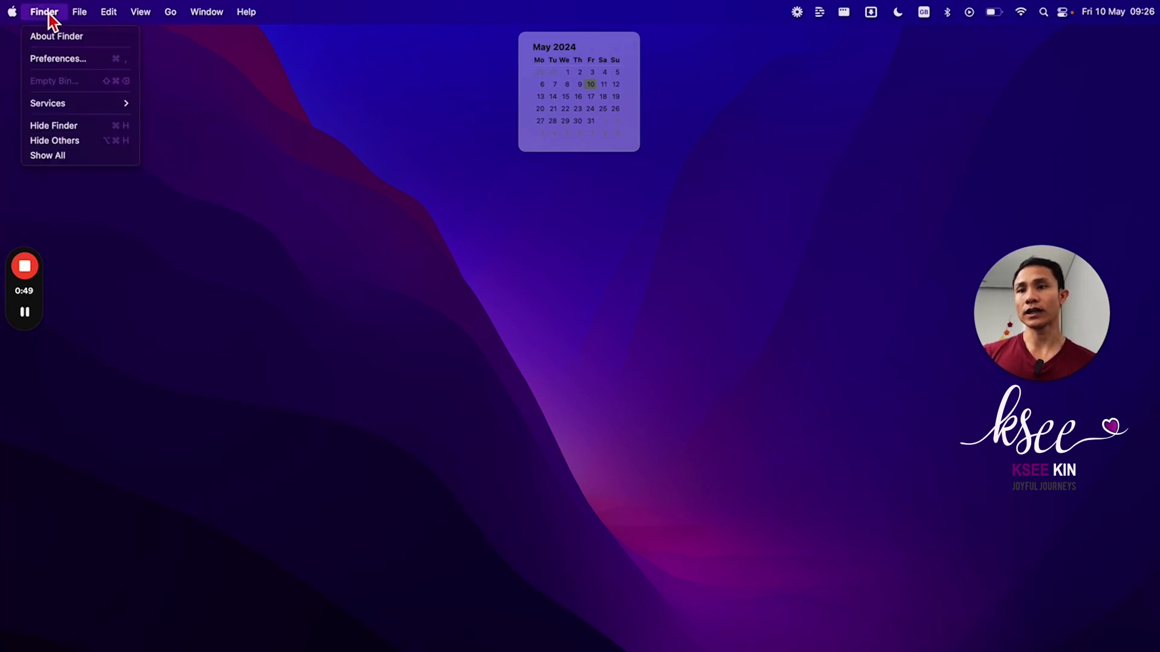
{"action": "left_click", "coordinate": [63, 65]}
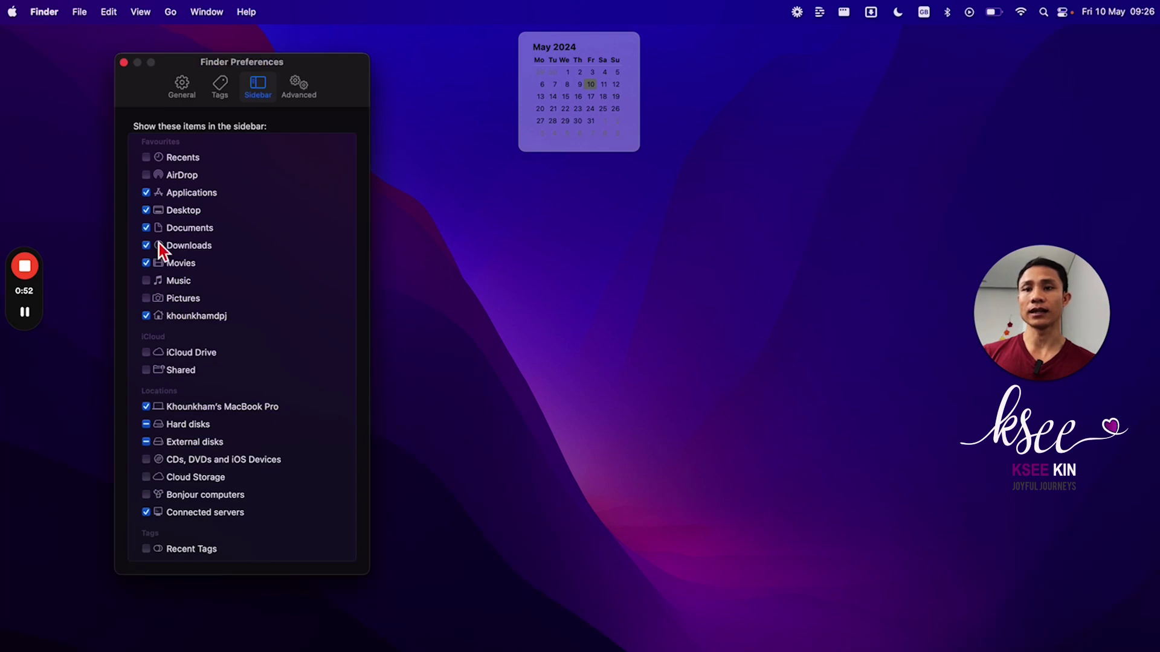
{"action": "left_click", "coordinate": [184, 96]}
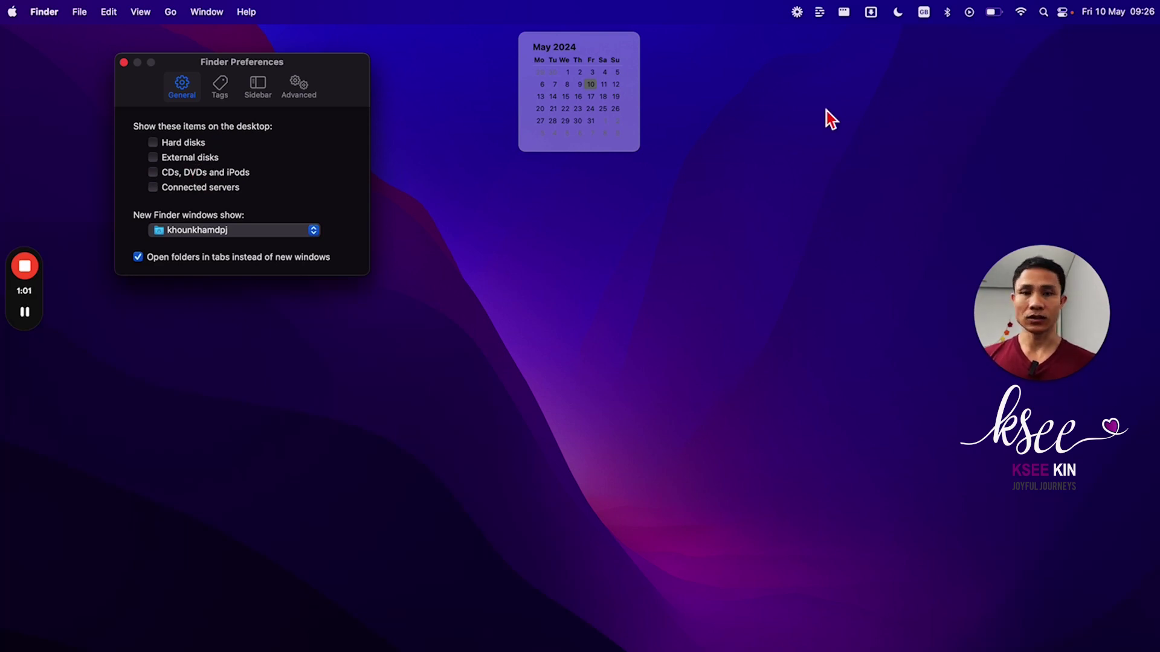
{"action": "left_click", "coordinate": [152, 157]}
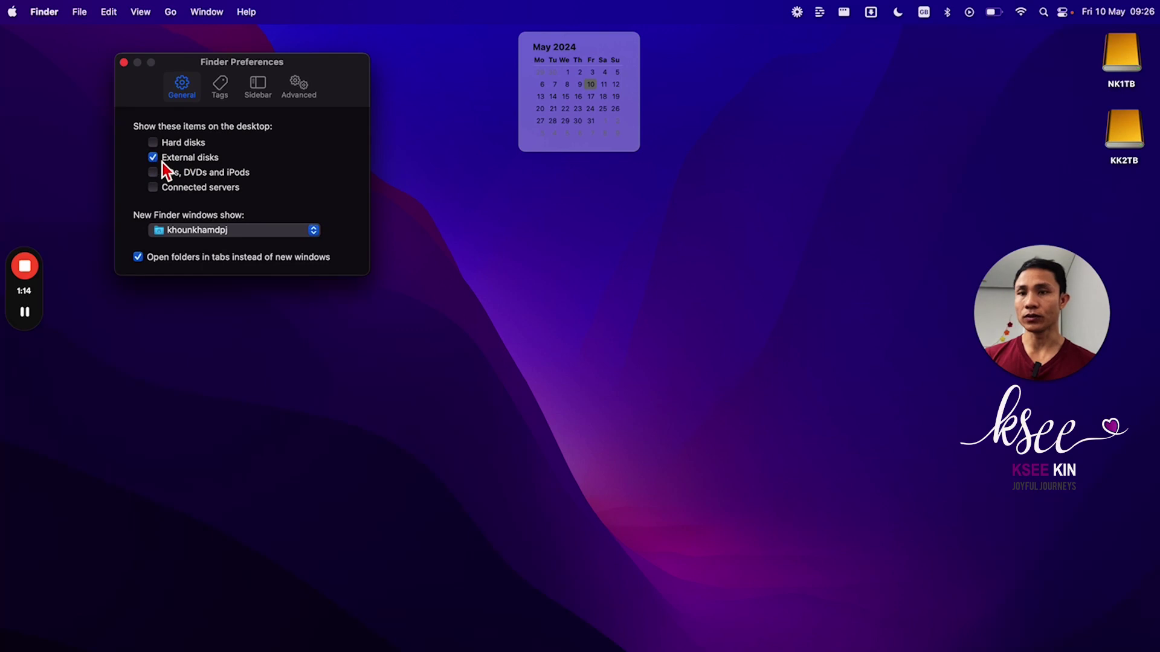
{"action": "left_click", "coordinate": [154, 143]}
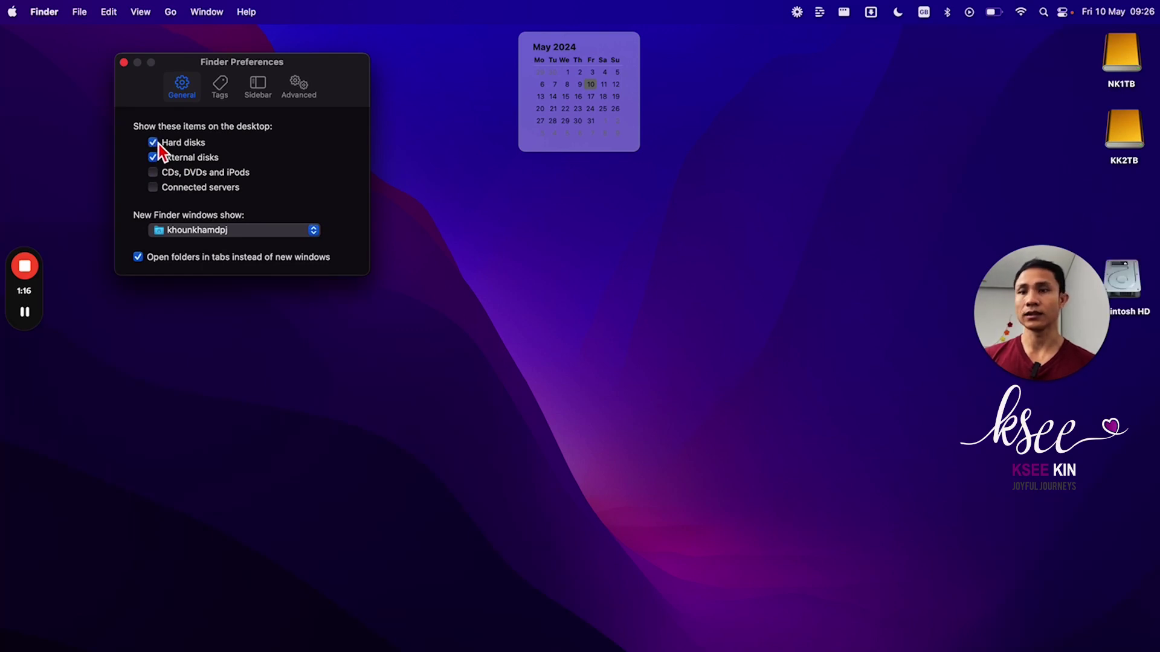
{"action": "left_click", "coordinate": [157, 143]}
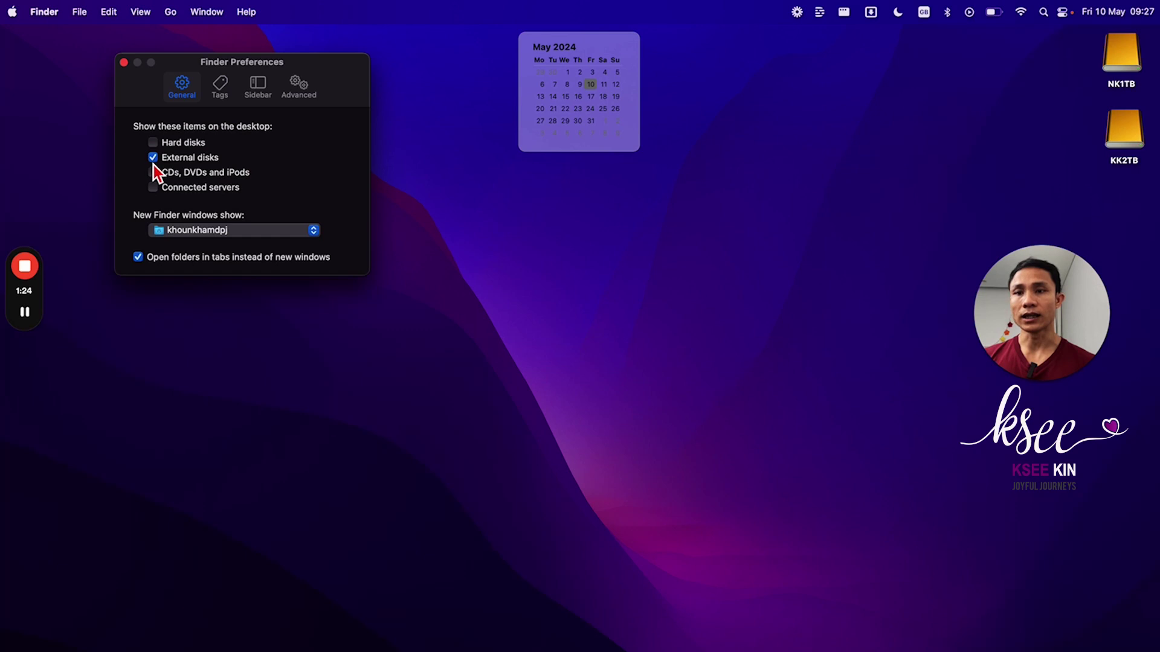
{"action": "left_click", "coordinate": [153, 163]}
{"action": "left_click", "coordinate": [263, 91]}
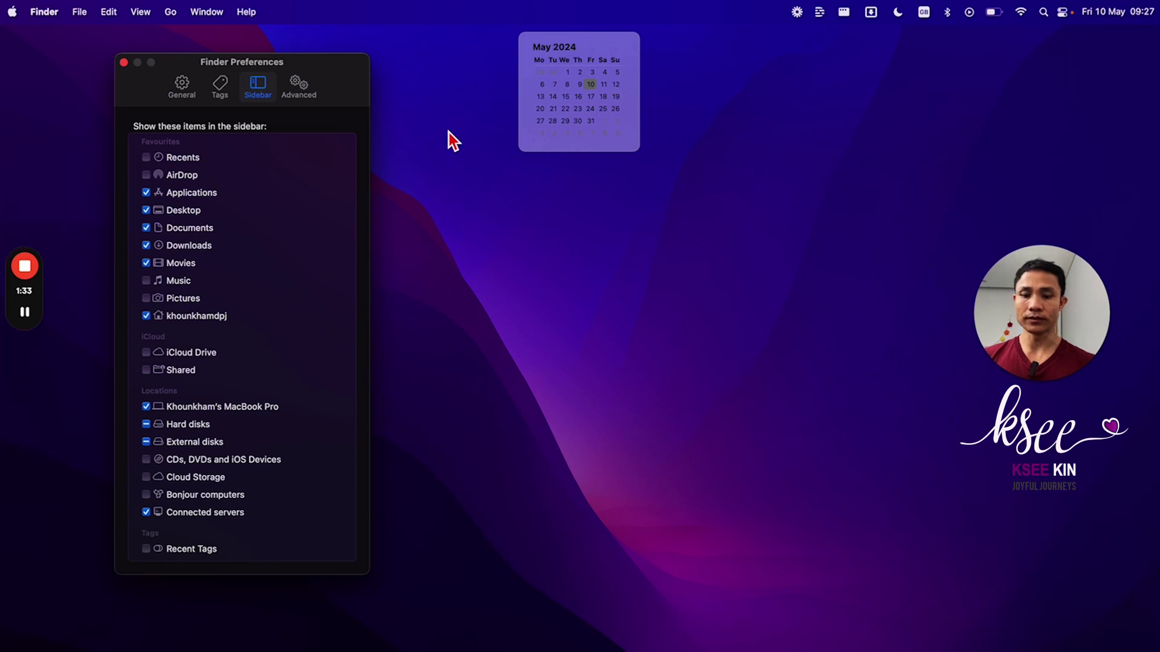
- Uncheck MacBook Pro under sidebar Locations and close the new Finder browsing window
{"action": "key", "text": "super+n"}
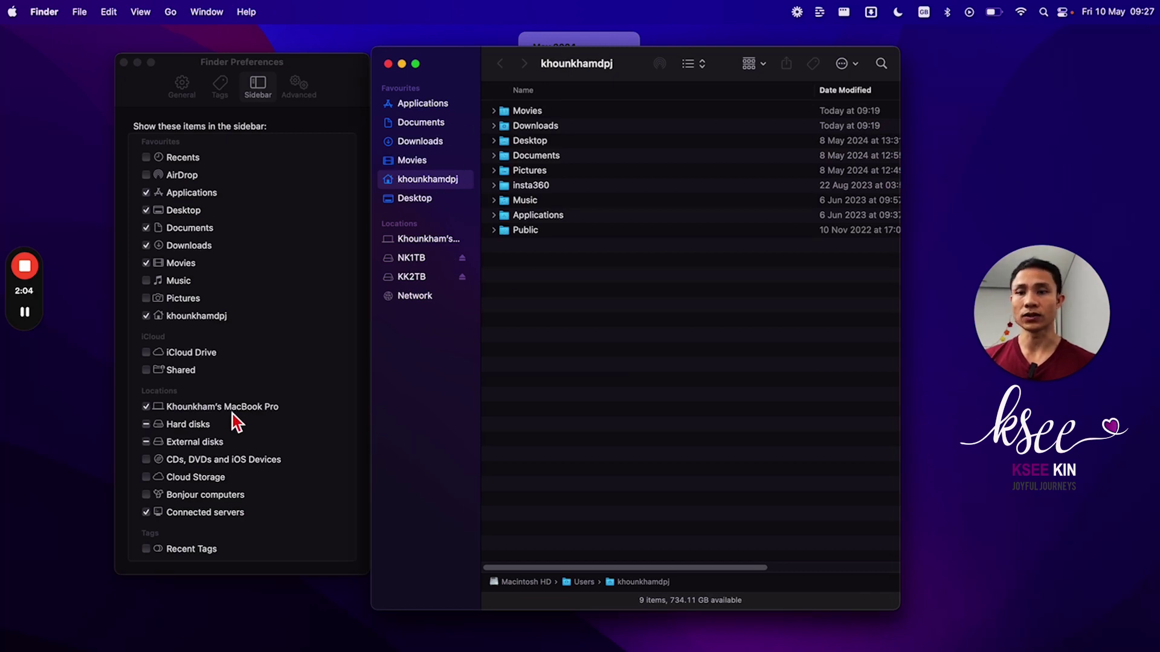
{"action": "left_click", "coordinate": [233, 408]}
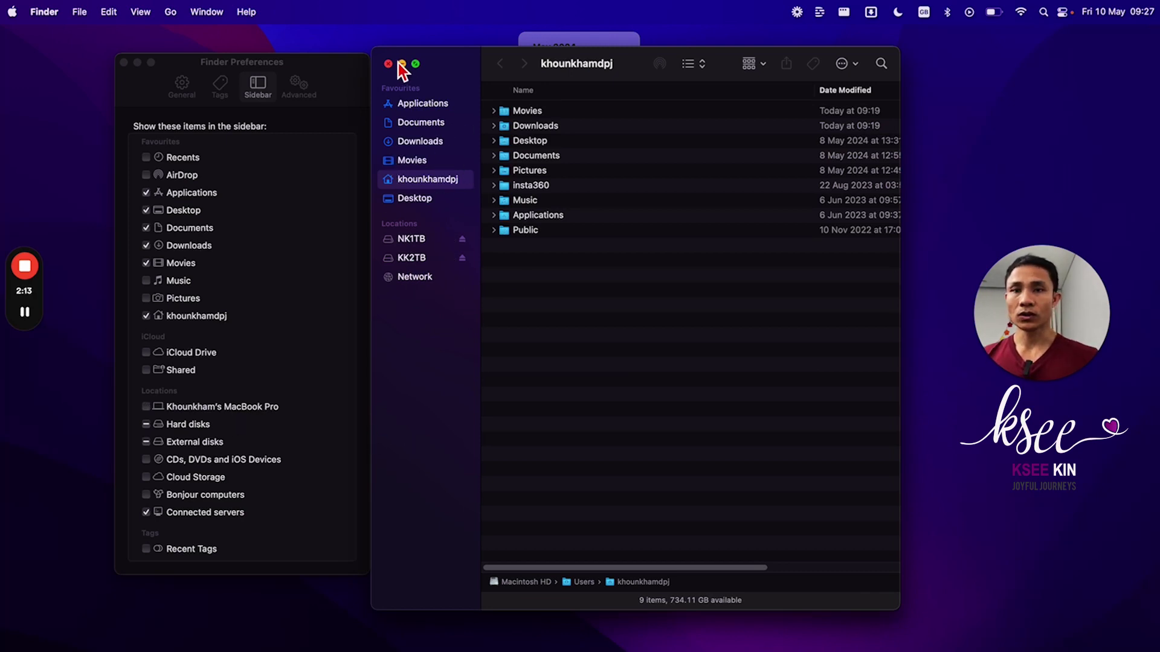
{"action": "left_click", "coordinate": [389, 63]}
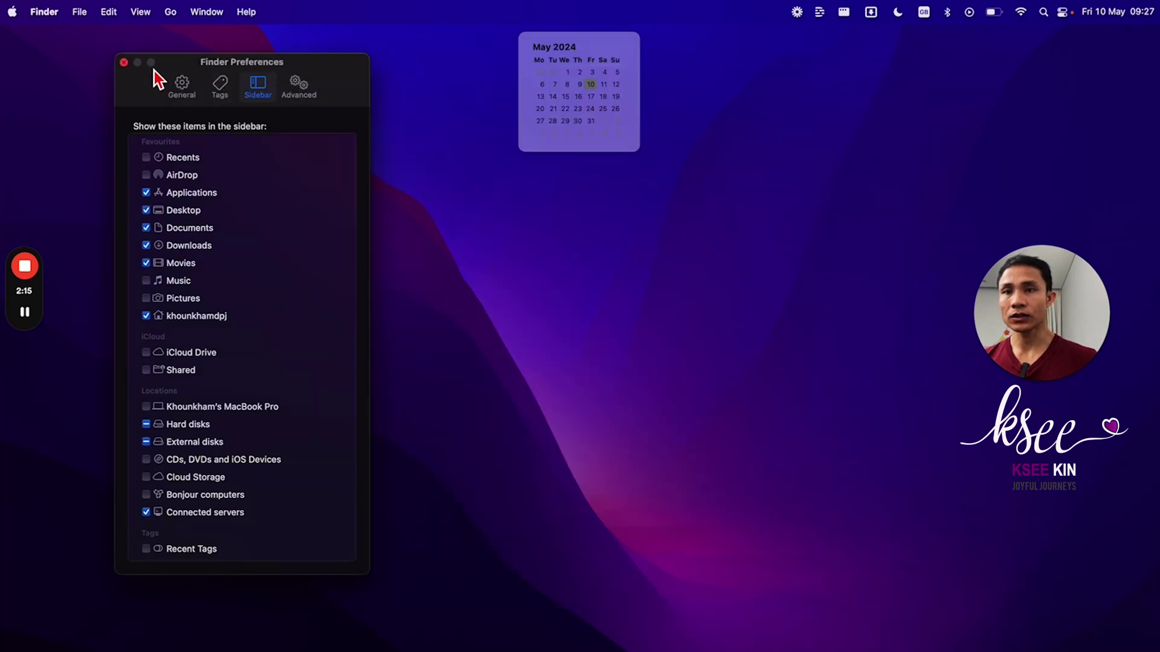
- Close Finder Preferences and bring Finder to the front from the Dock
{"action": "left_click", "coordinate": [125, 63]}
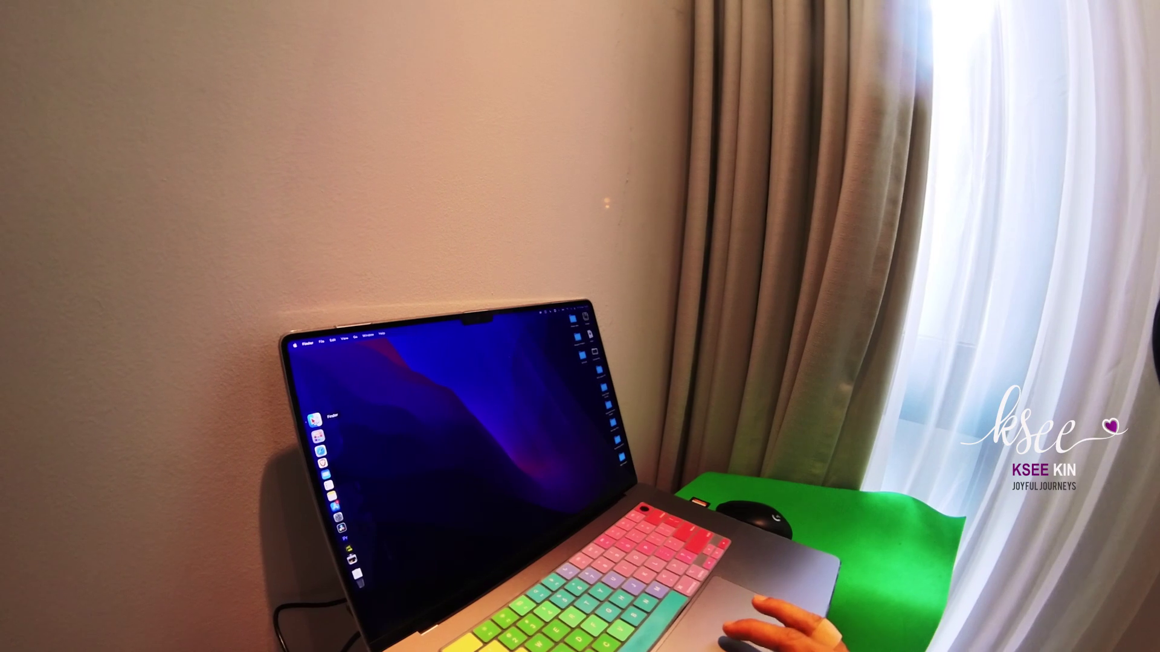
{"action": "left_click", "coordinate": [301, 418]}
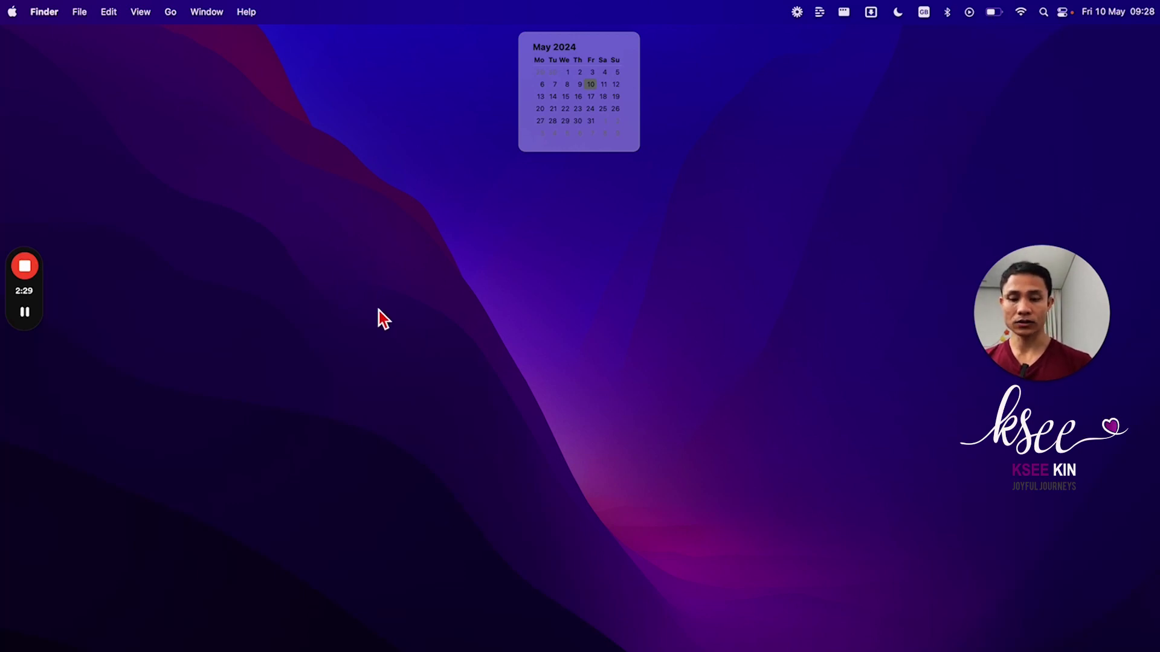
- Bring up Spotlight Search, dismissing and reopening the search bar once
{"action": "key", "text": "super+space"}
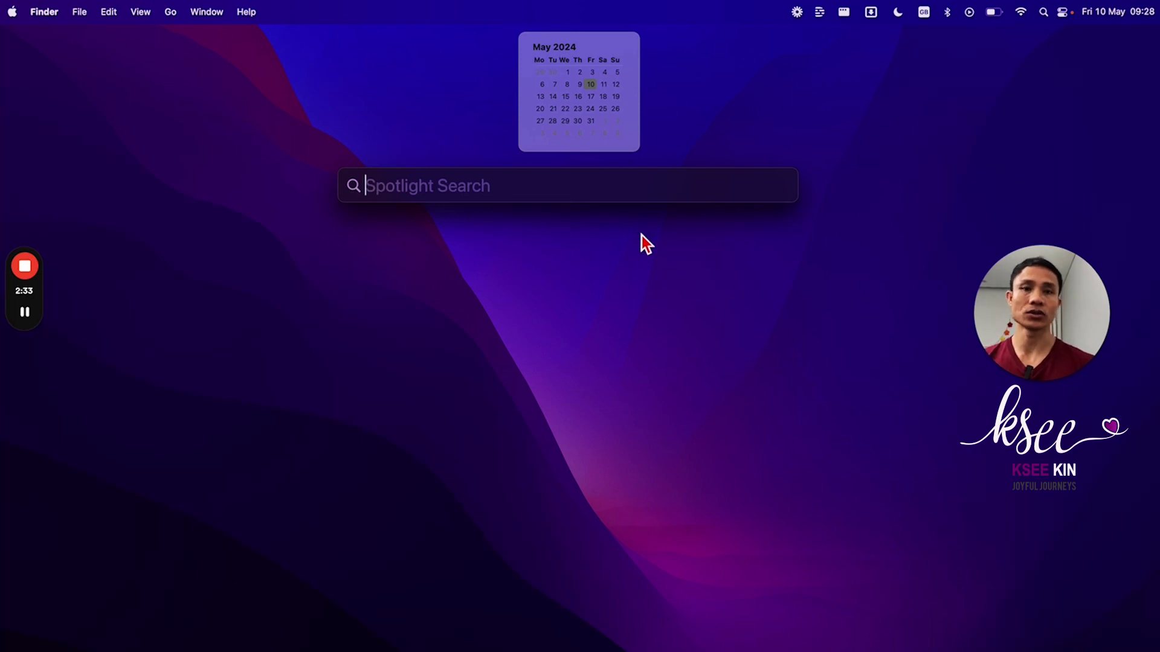
{"action": "left_click", "coordinate": [1050, 23]}
{"action": "left_click", "coordinate": [1046, 15]}
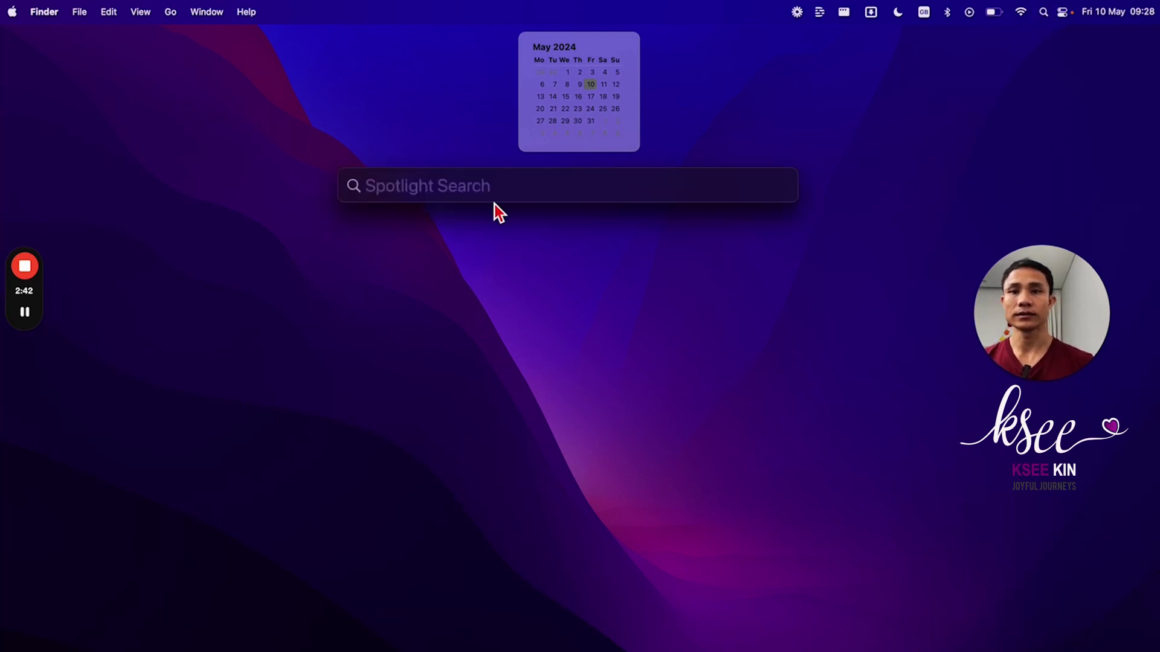
- Launch Disk Utility from Spotlight with 'dis' and select CANON80D to see its 63.85 GB ExFAT details
{"action": "type", "text": "dis"}
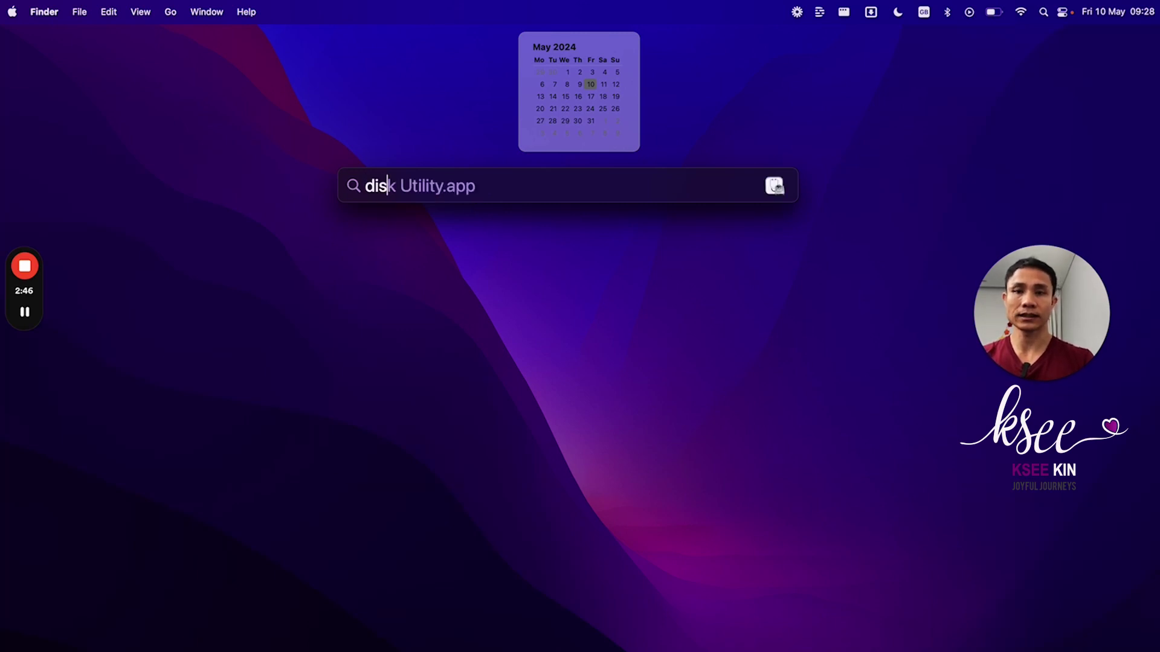
{"action": "key", "text": "Return"}
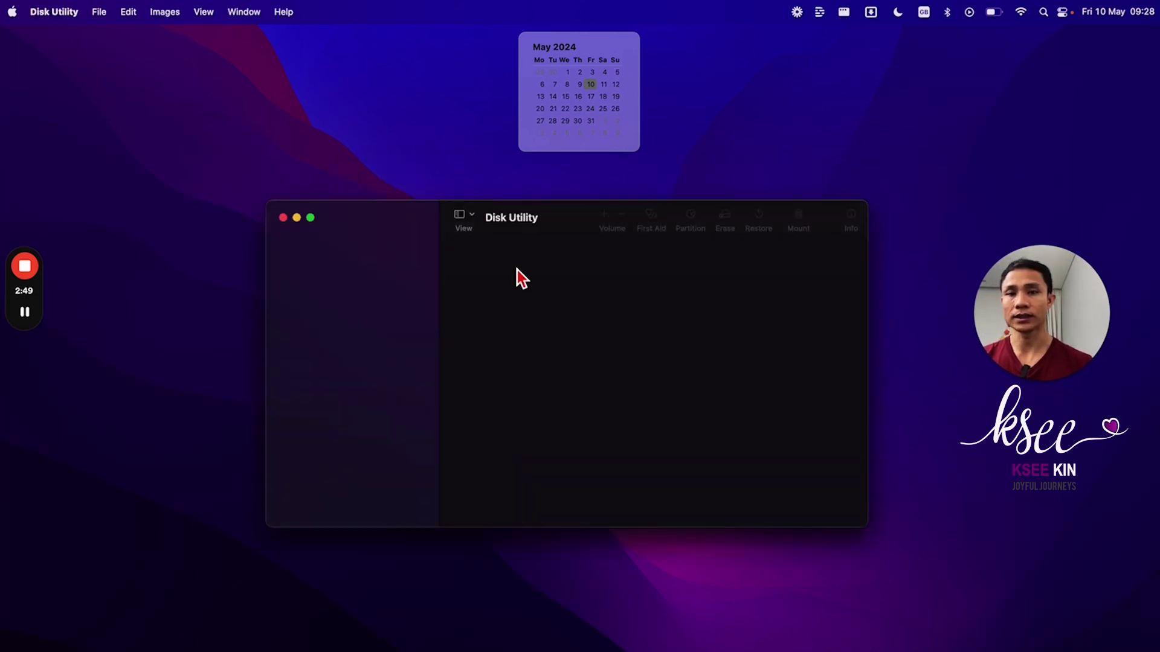
{"action": "left_click_drag", "start_coordinate": [565, 221], "coordinate": [556, 217]}
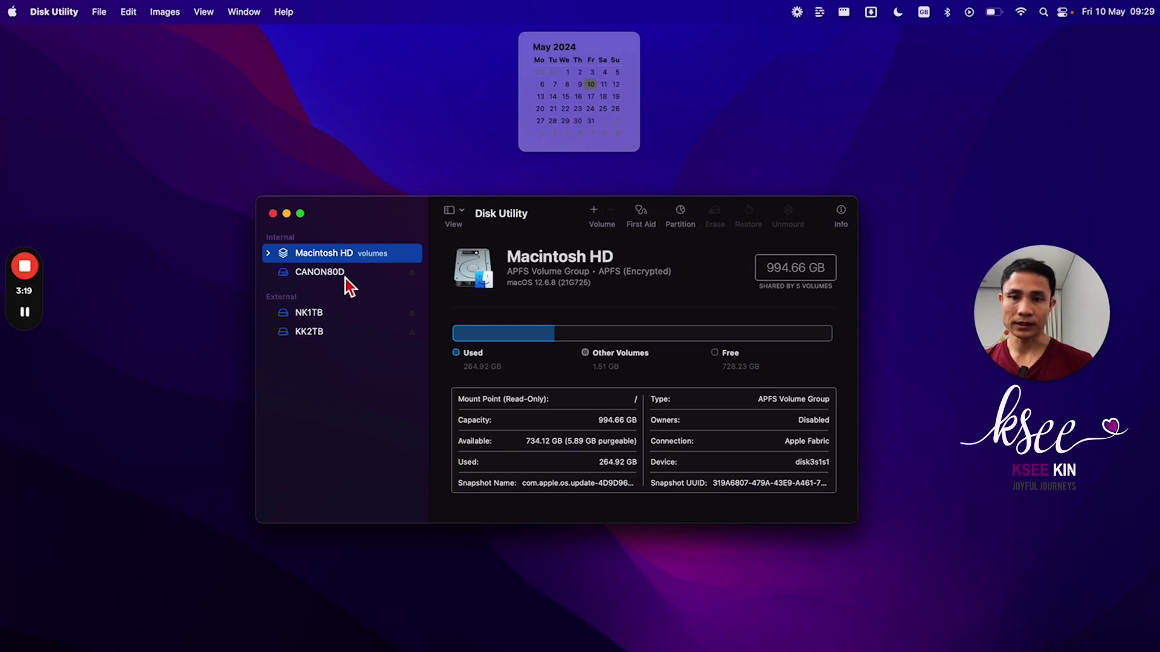
{"action": "left_click", "coordinate": [322, 275]}
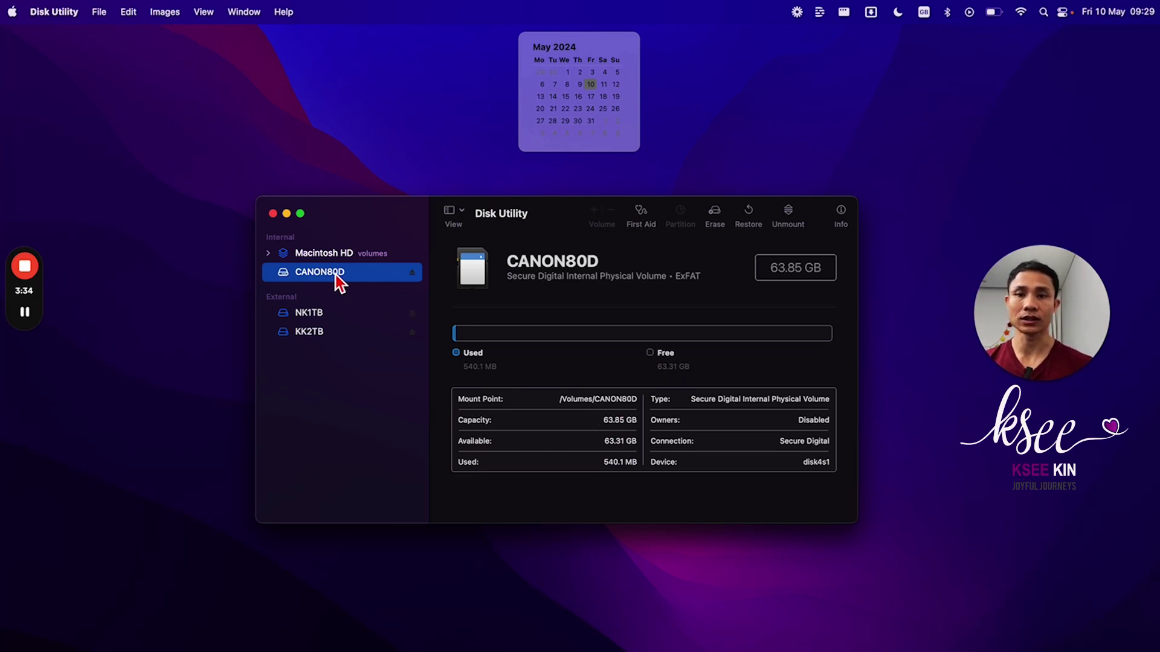
- Show CANON80D in Finder and expand DCIM and 100CANON to list the four MP4 movies
{"action": "right_click", "coordinate": [336, 274]}
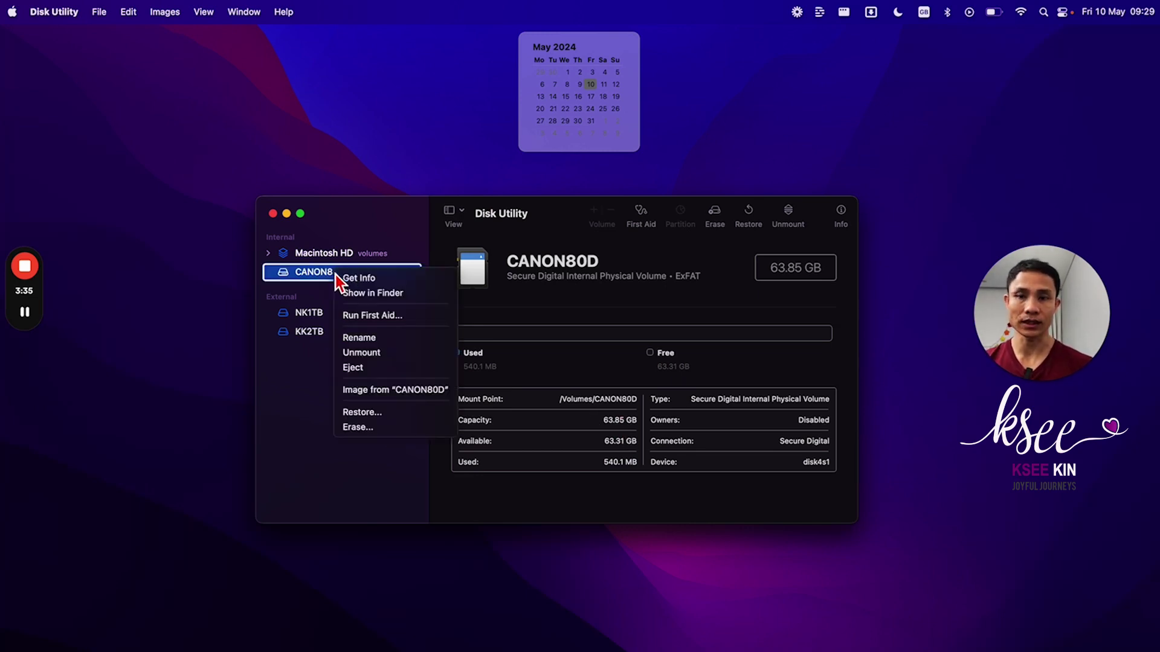
{"action": "left_click", "coordinate": [386, 296]}
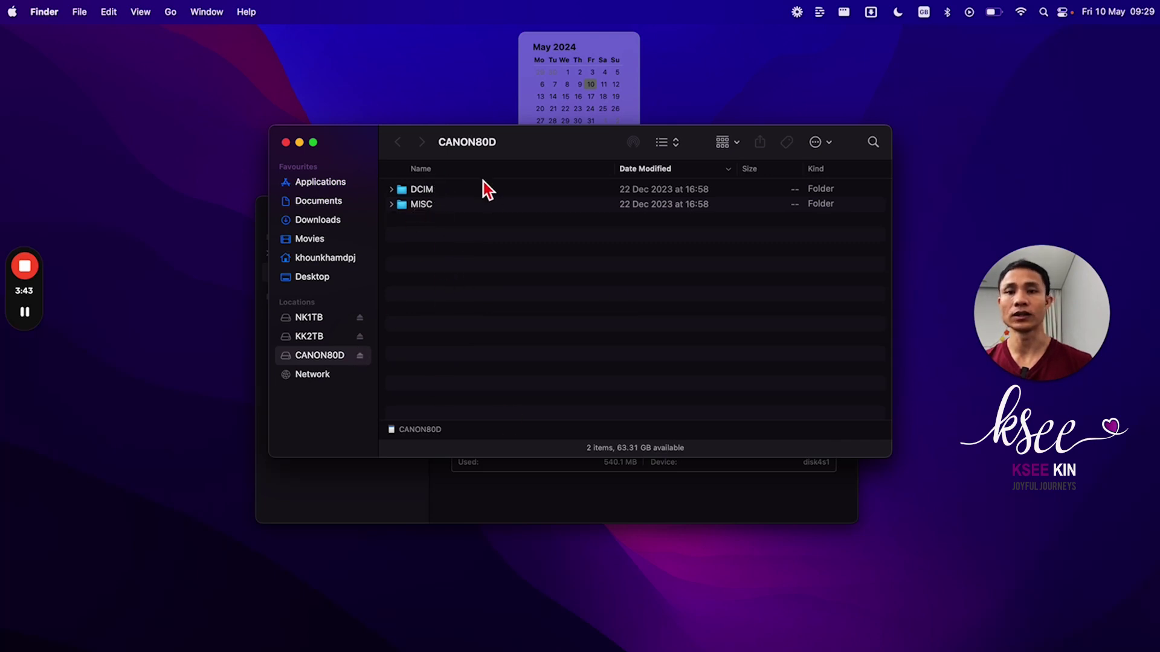
{"action": "left_click", "coordinate": [392, 190]}
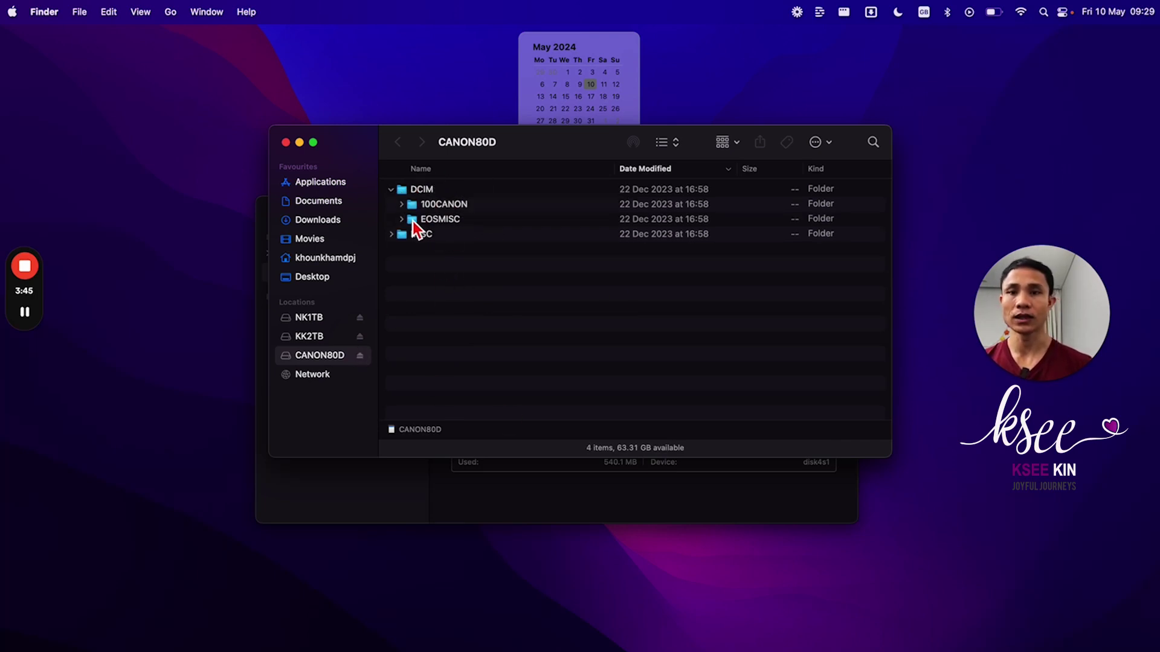
{"action": "left_click", "coordinate": [402, 204]}
{"action": "key", "text": "cmd+a"}
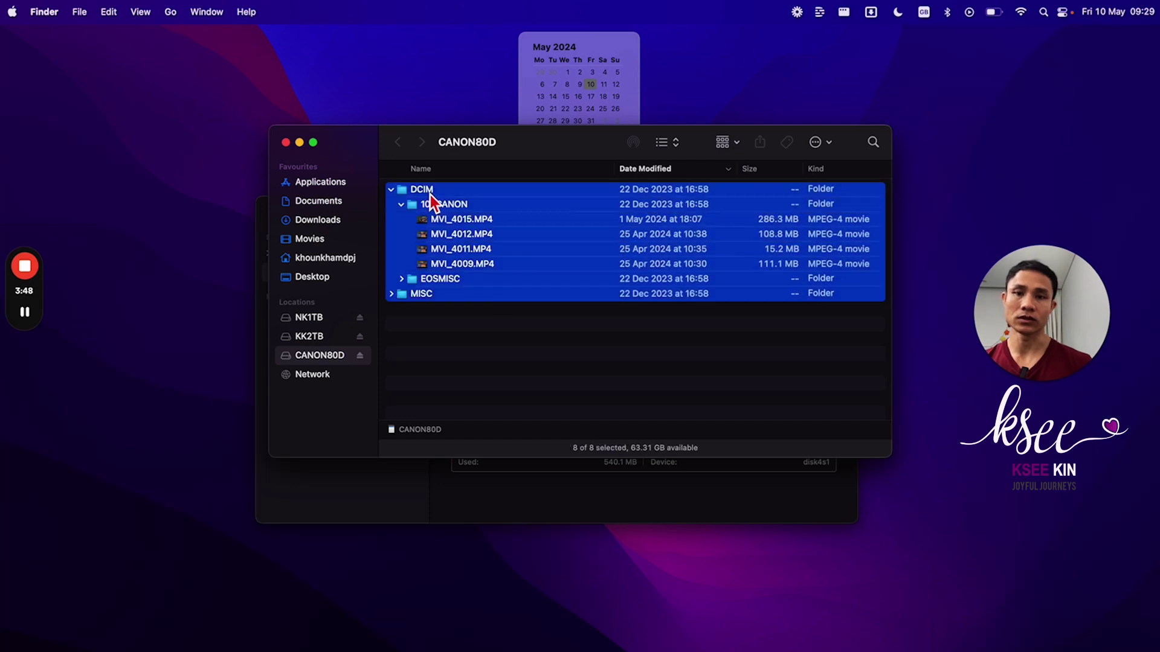
{"action": "key", "text": "Up"}
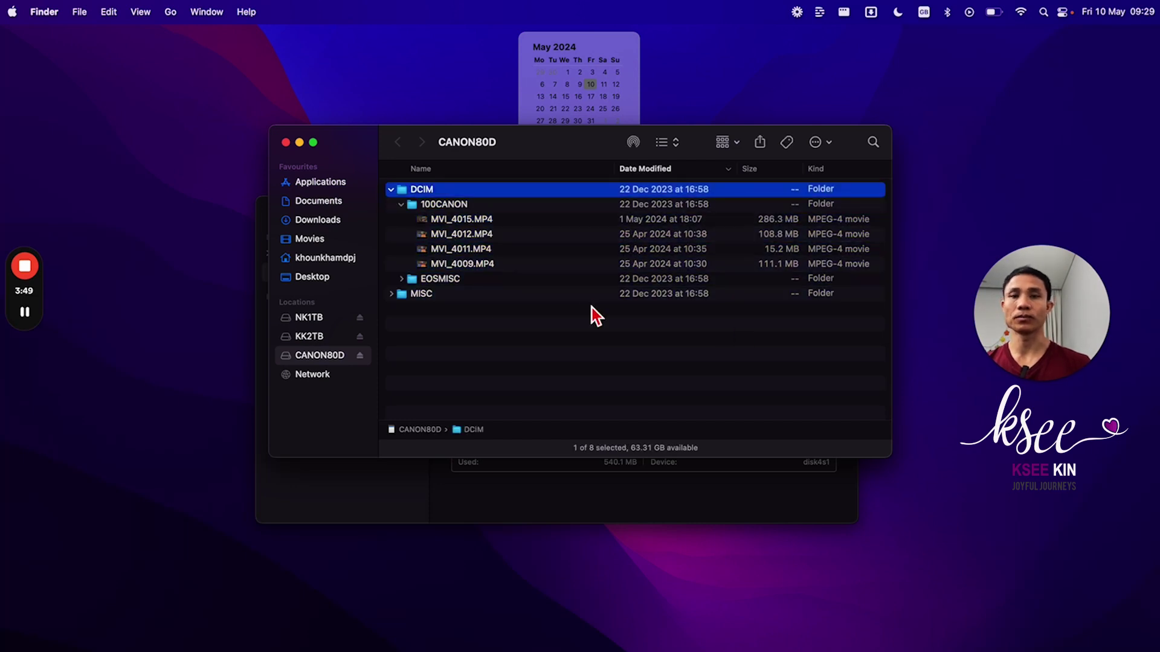
- Close the card's Finder window and rename the CANON80D volume to C80D in Disk Utility
{"action": "left_click", "coordinate": [286, 143]}
{"action": "left_click", "coordinate": [375, 204]}
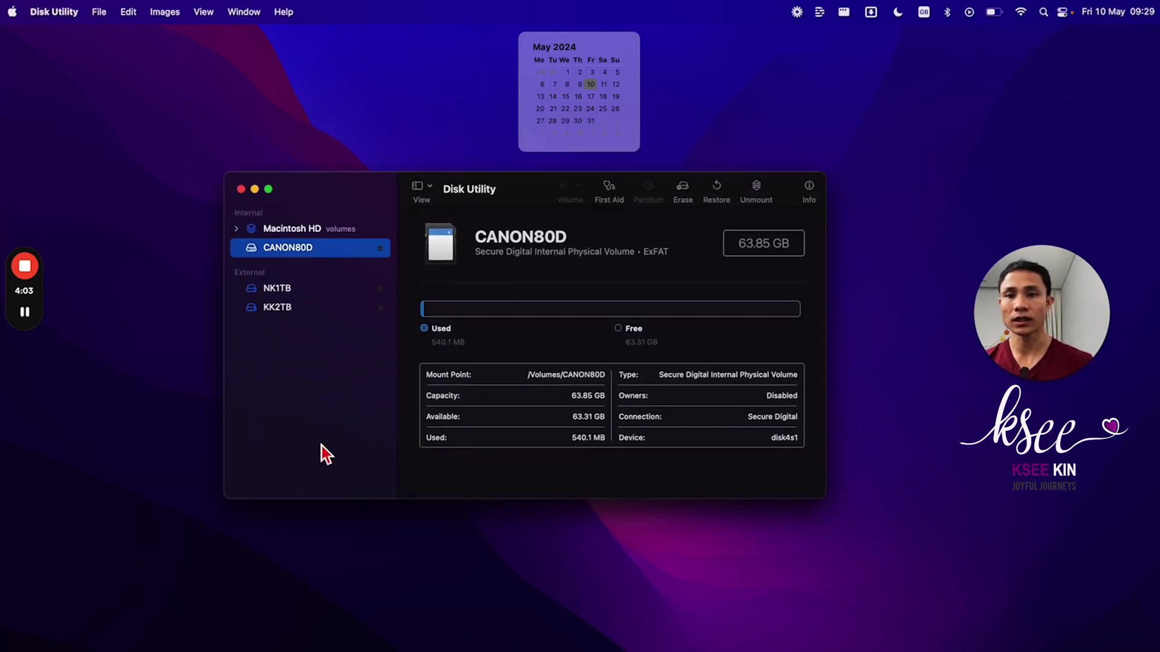
{"action": "right_click", "coordinate": [288, 248]}
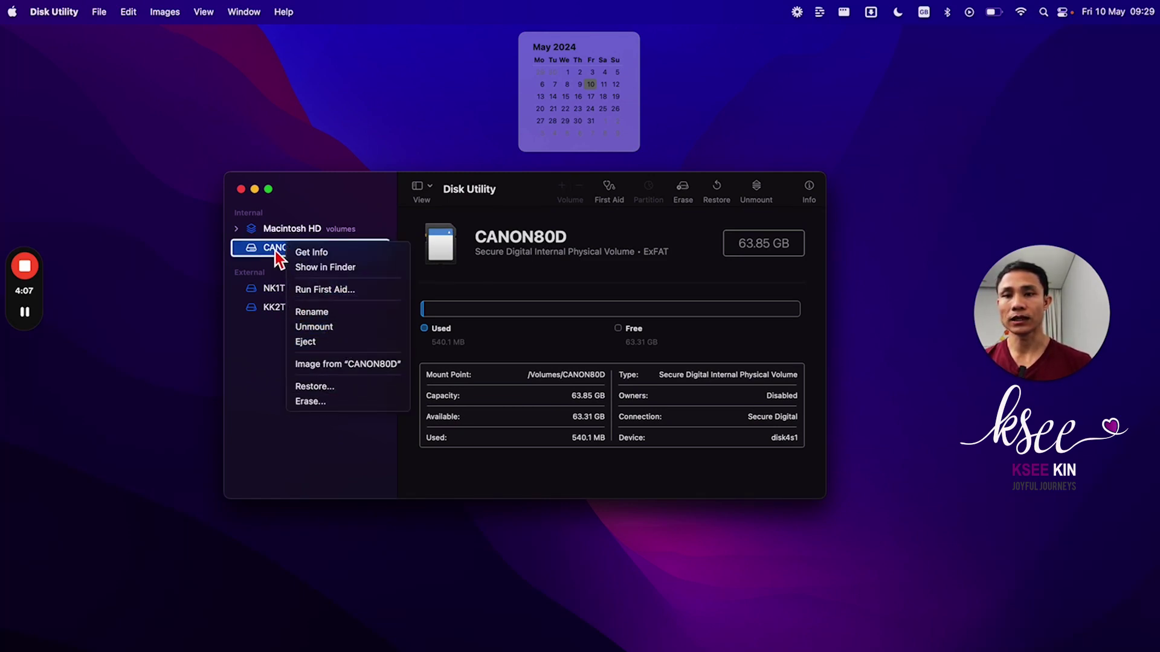
{"action": "left_click", "coordinate": [313, 315]}
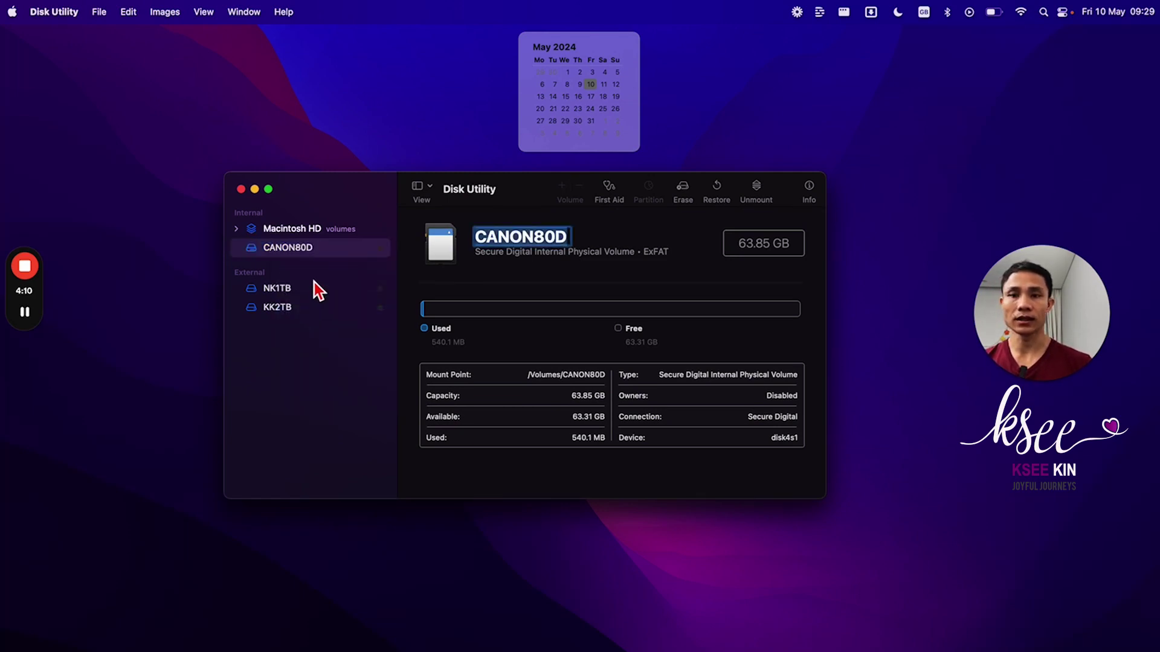
{"action": "left_click", "coordinate": [522, 239]}
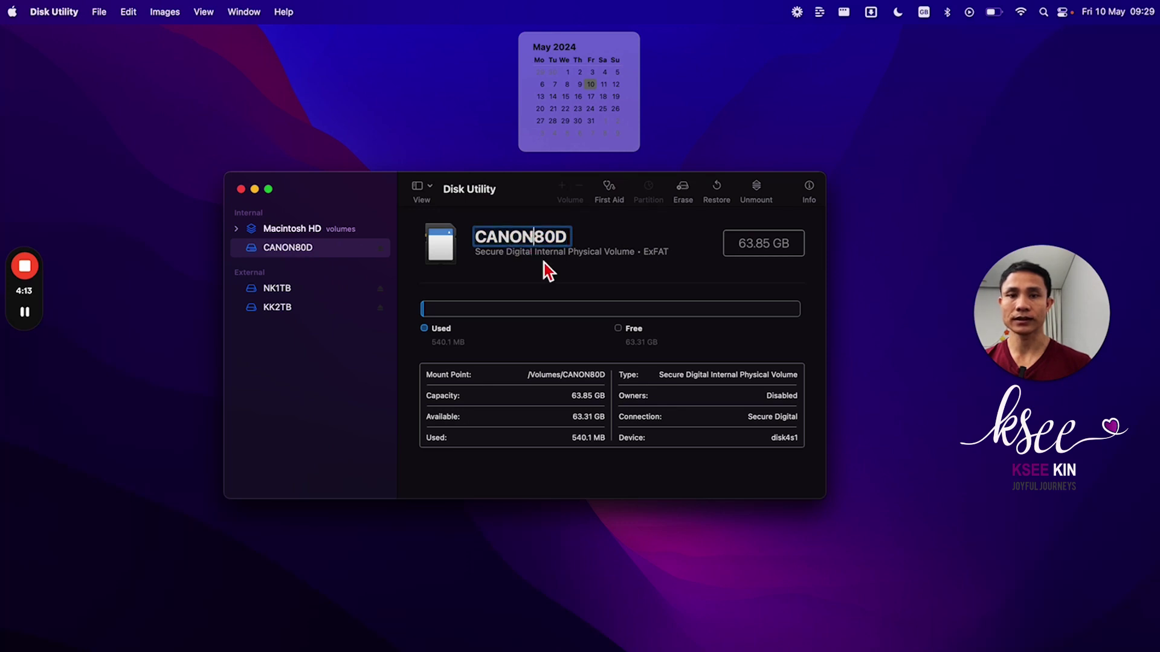
{"action": "key", "text": "BackSpace"}
{"action": "key", "text": "BackSpace"}
{"action": "key", "text": "BackSpace"}
{"action": "key", "text": "BackSpace"}
{"action": "key", "text": "Return"}
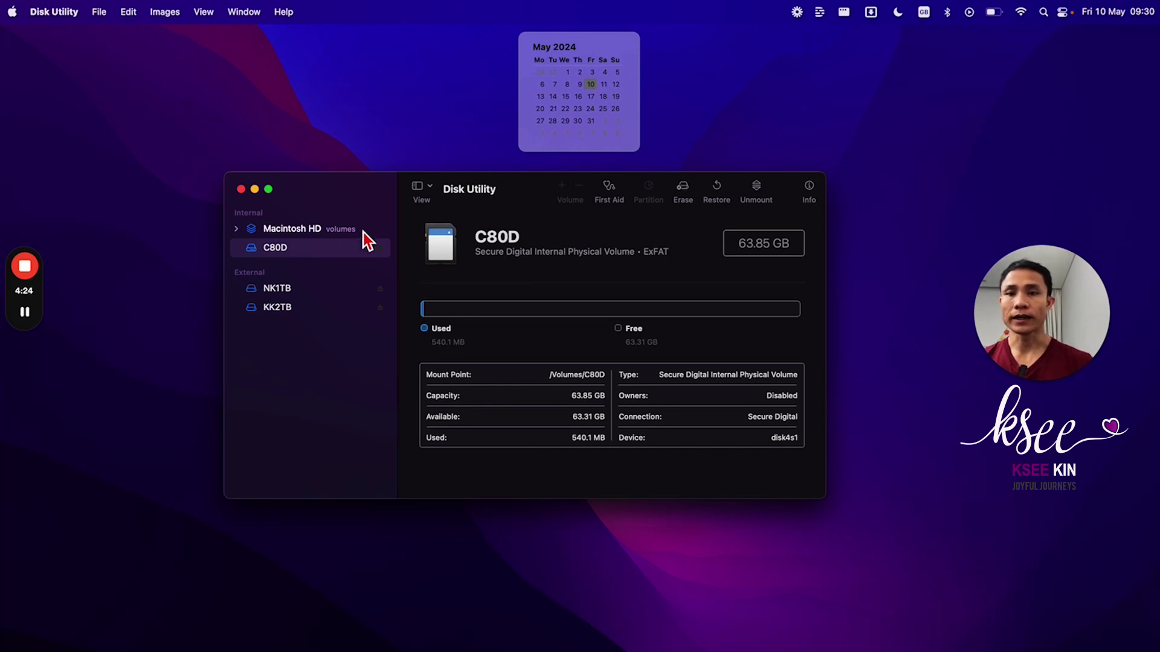
{"action": "left_click", "coordinate": [22, 31]}
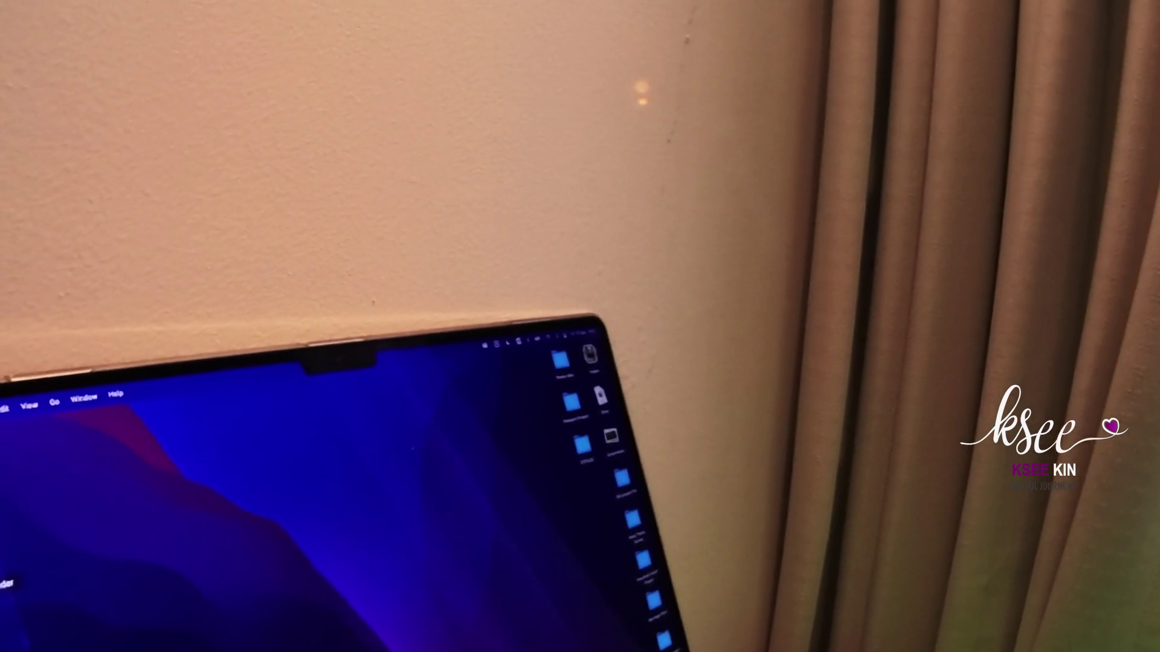
- Open a new Finder window on the home folder and check About This Mac
{"action": "left_click", "coordinate": [7, 611]}
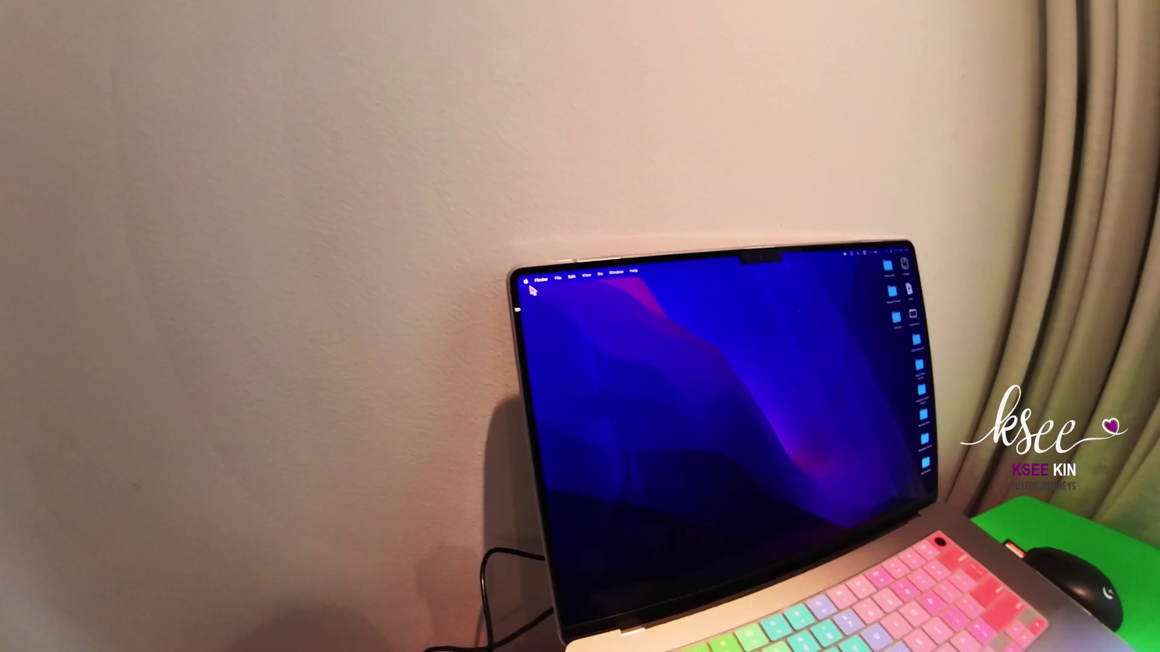
{"action": "left_click", "coordinate": [521, 273]}
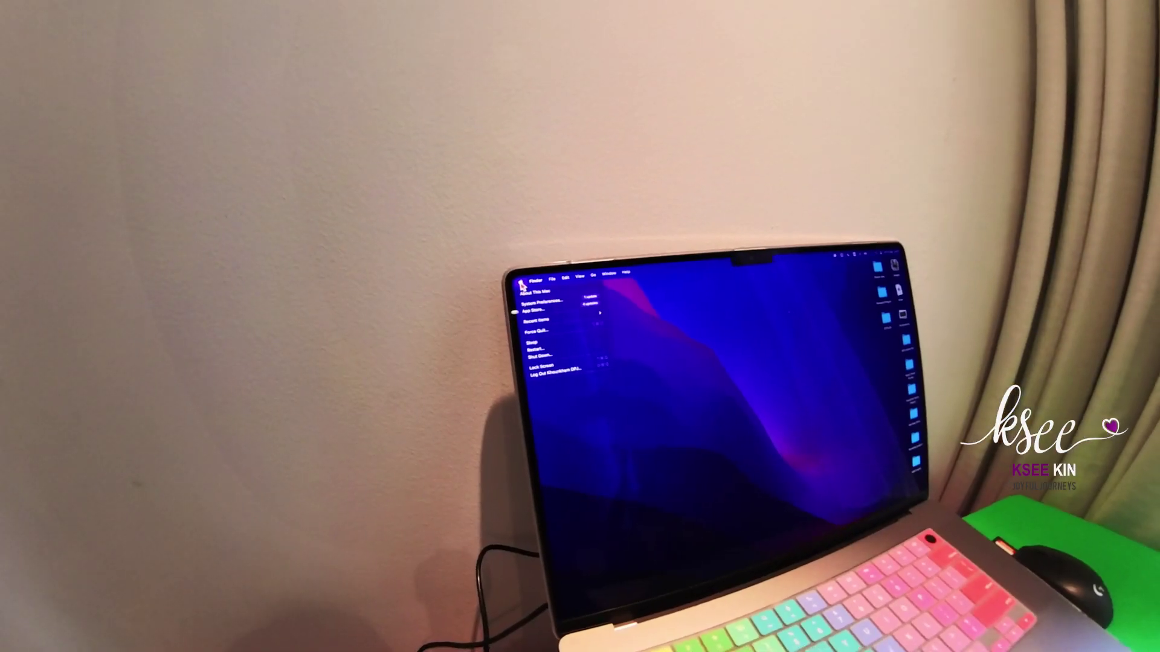
{"action": "left_click", "coordinate": [529, 294]}
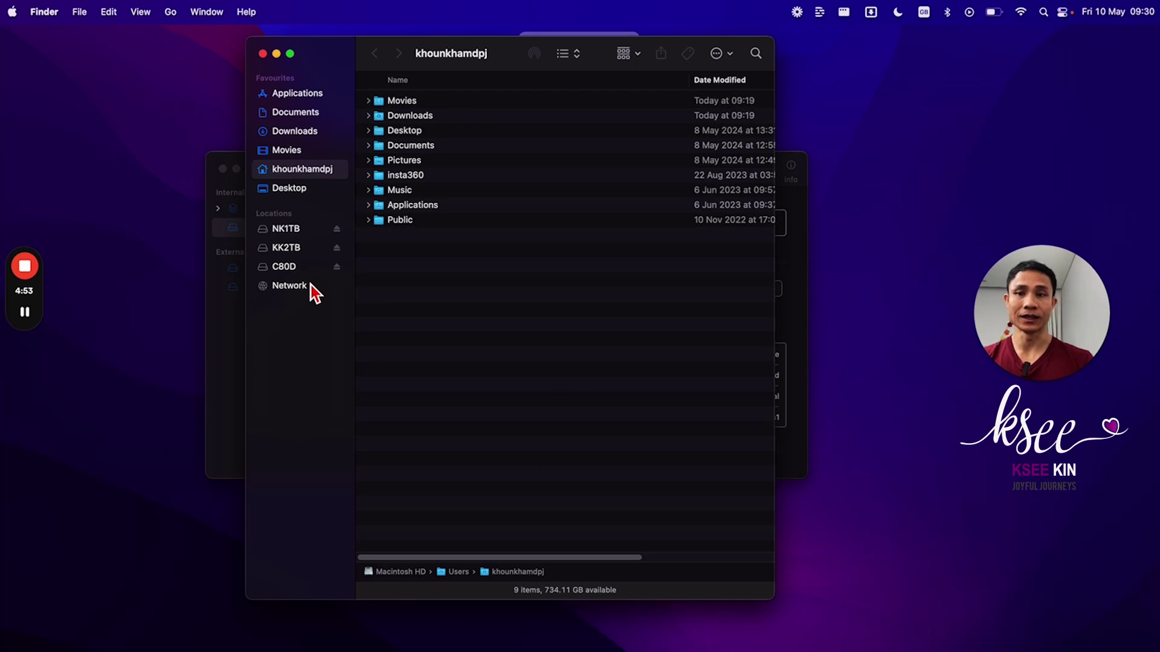
- Open C80D from sidebar Locations to browse its DCIM/100CANON MP4 movies
{"action": "left_click", "coordinate": [284, 267]}
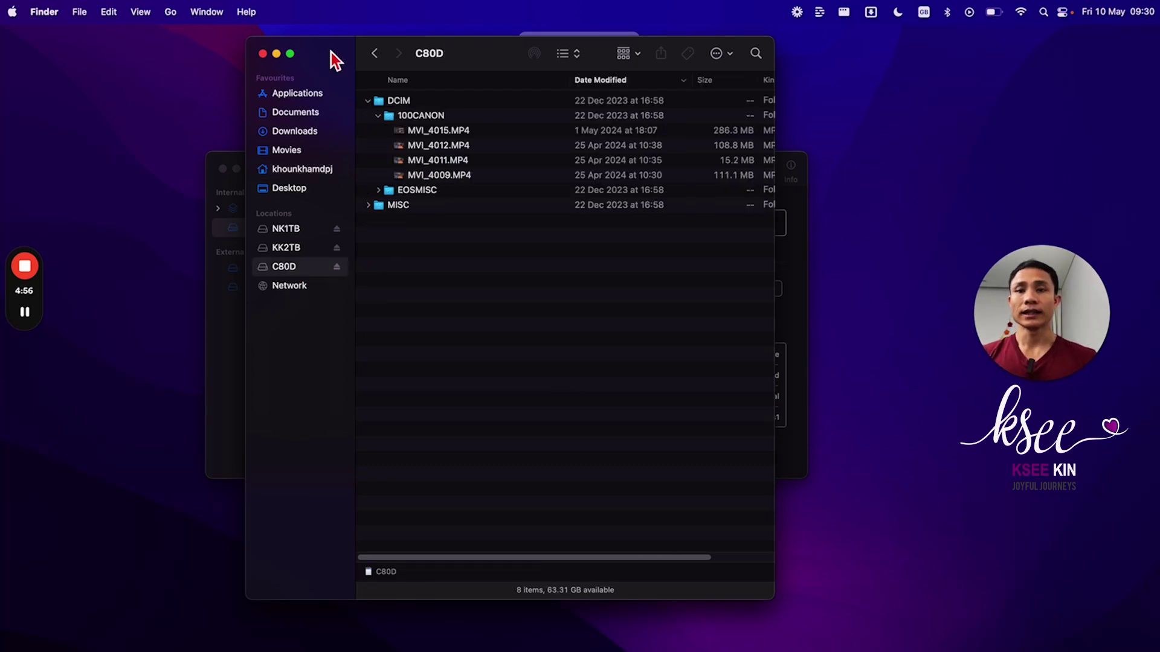